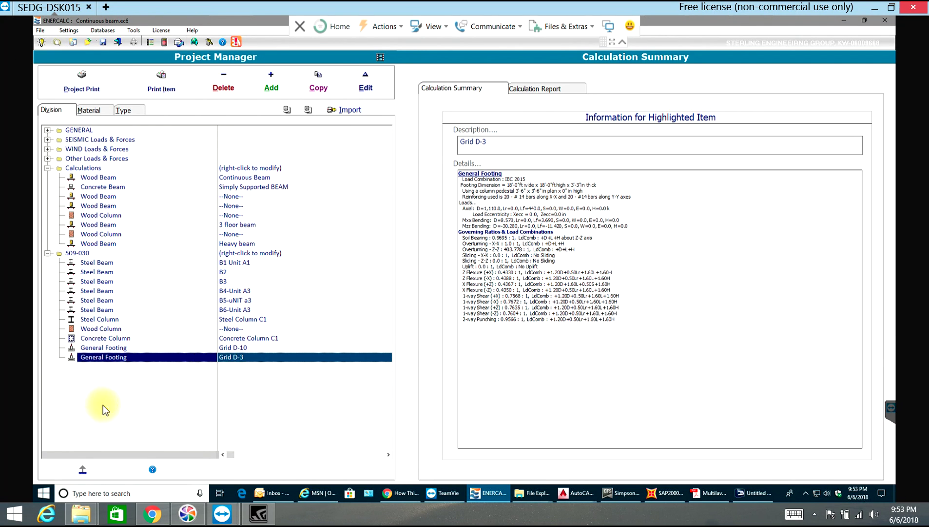
Step: Open the list of calculation types that can be added to the project
{"action": "left_click", "coordinate": [273, 83]}
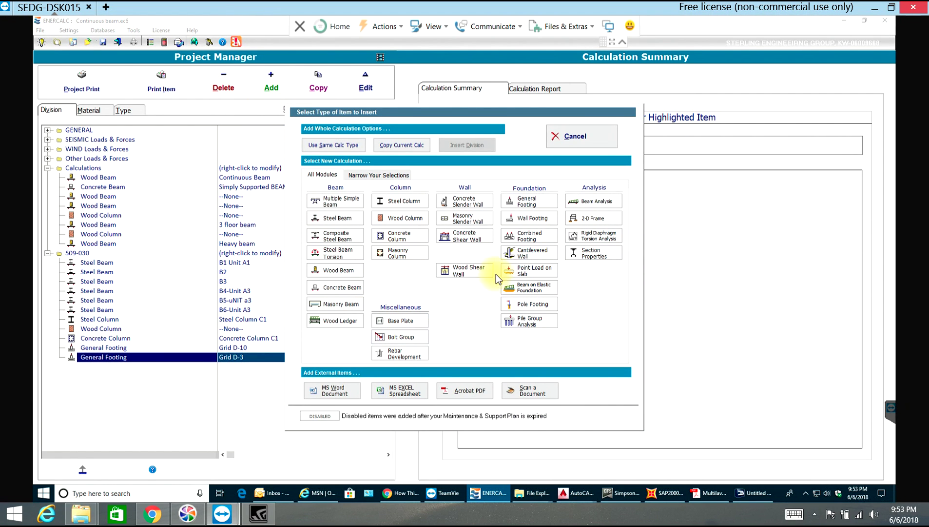
Step: Start a new General Footing calculation with the description 'fOOTING'
{"action": "left_click", "coordinate": [537, 197]}
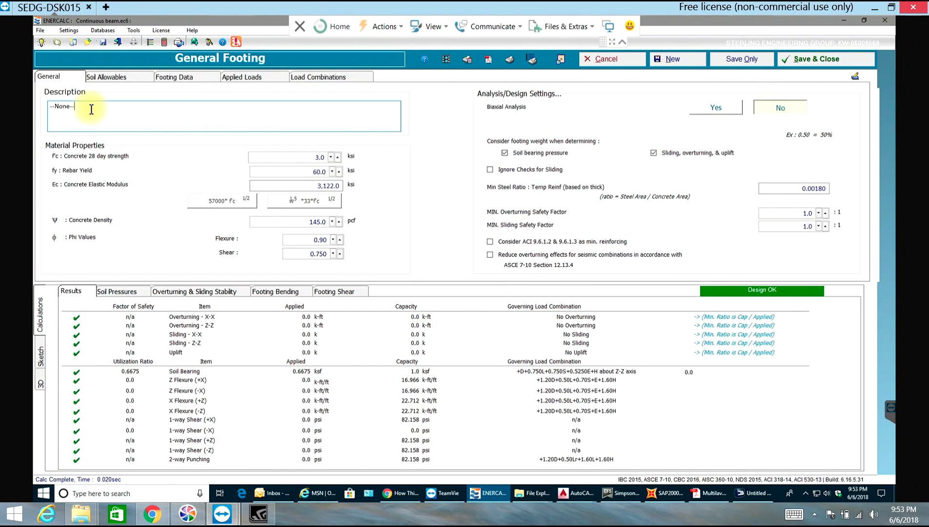
{"action": "double_click", "coordinate": [57, 107]}
{"action": "type", "text": "fOOTING"}
Step: Recalculate Ec as 57000*f'c and set concrete density to 150 pcf
{"action": "left_click", "coordinate": [319, 157]}
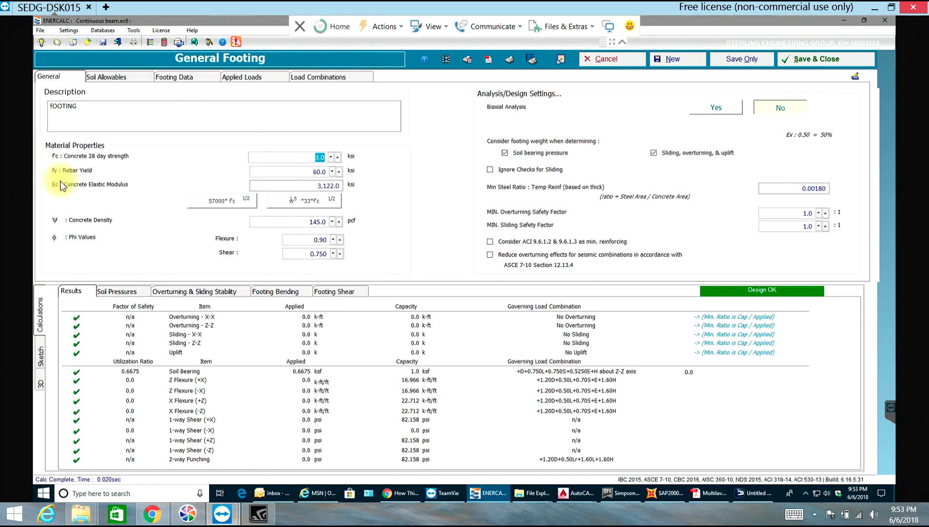
{"action": "left_click", "coordinate": [296, 171]}
{"action": "left_click", "coordinate": [212, 202]}
{"action": "left_click", "coordinate": [302, 222]}
{"action": "type", "text": "150"}
Step: Set base depth to 8 ft and allowable soil bearing to 6 ksf, with no footing-weight increase
{"action": "left_click", "coordinate": [123, 81]}
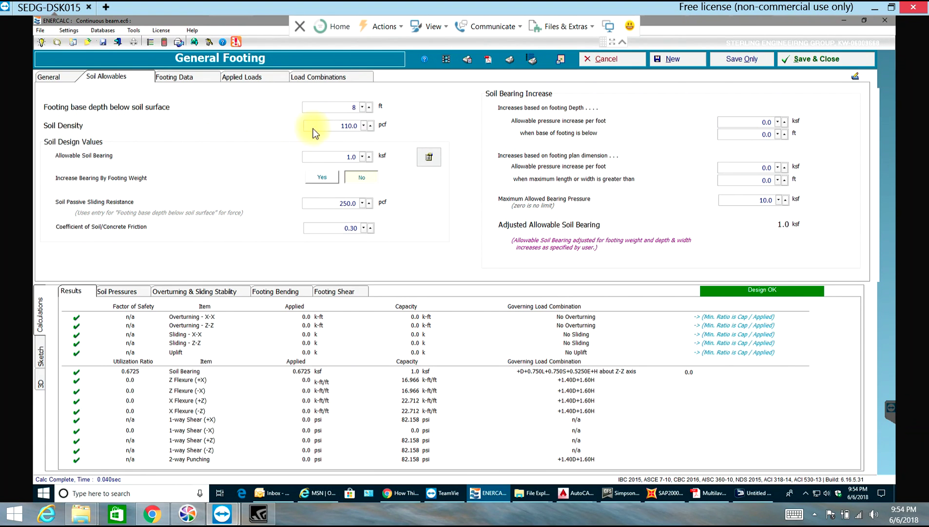
{"action": "left_click", "coordinate": [340, 126]}
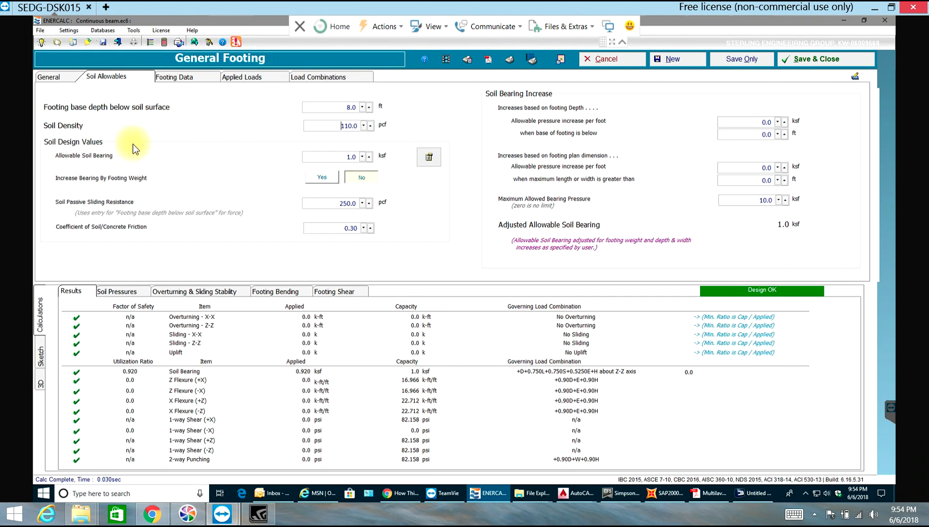
{"action": "left_click", "coordinate": [343, 156]}
{"action": "left_click", "coordinate": [369, 174]}
Step: Apply 500 k dead and 500 k live vertical loads (P-y) to the footing
{"action": "left_click", "coordinate": [204, 79]}
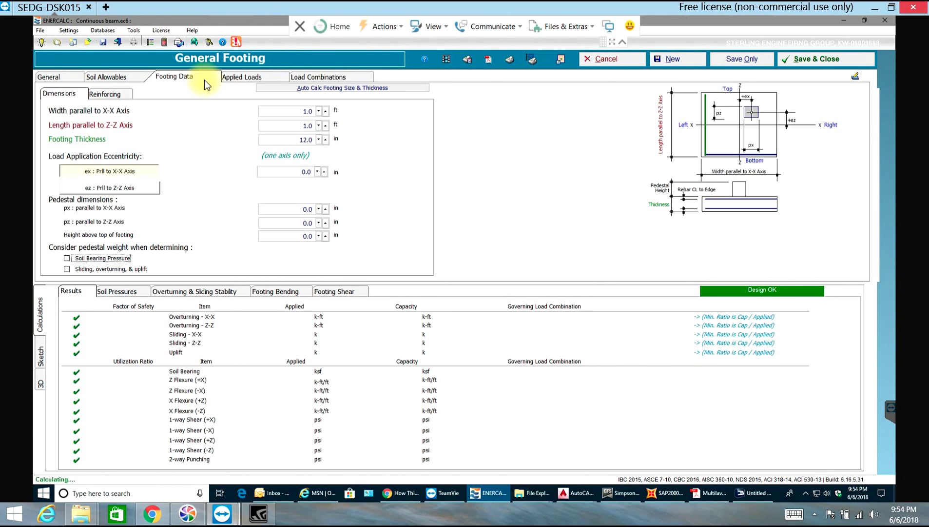
{"action": "left_click", "coordinate": [240, 73]}
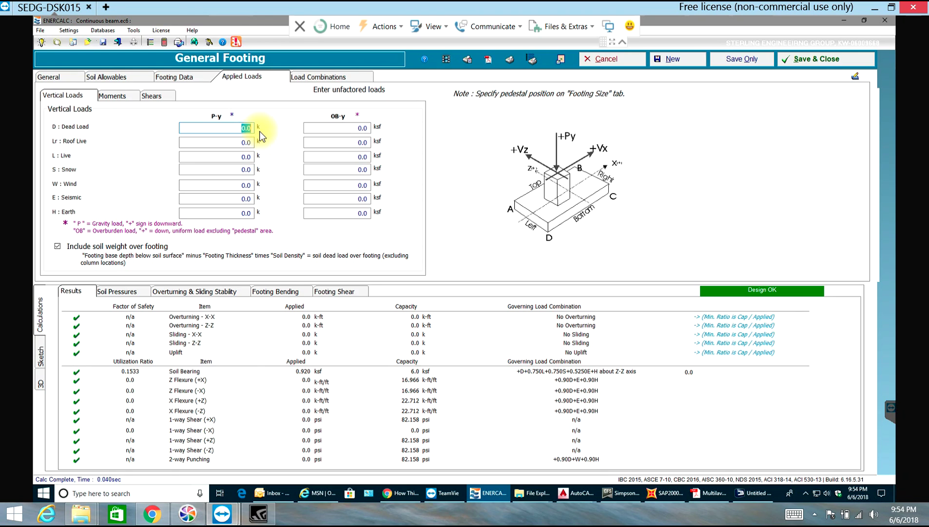
{"action": "type", "text": "500"}
{"action": "key", "text": "Tab"}
{"action": "key", "text": "Tab"}
{"action": "type", "text": "500"}
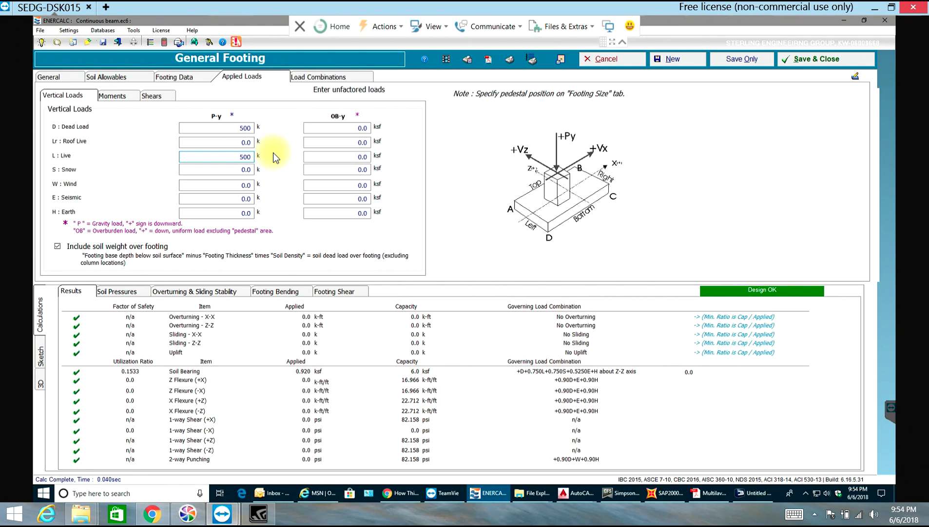
{"action": "left_click", "coordinate": [233, 144]}
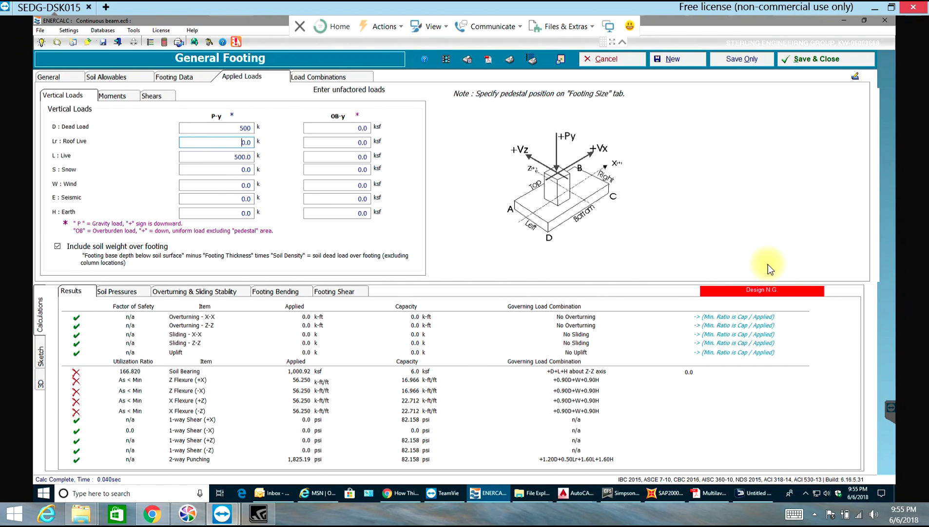
Step: Choose #9 bars for both the X-X and Z-Z reinforcing directions
{"action": "left_click", "coordinate": [174, 77]}
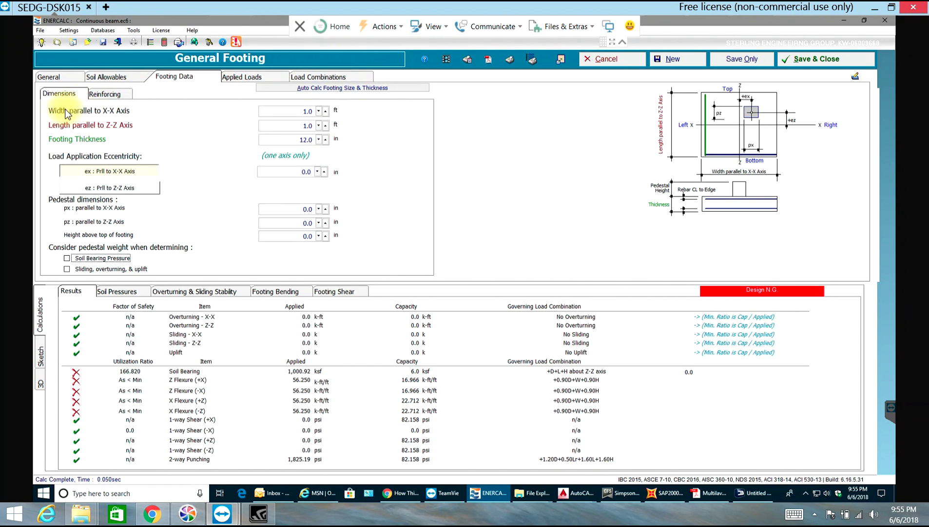
{"action": "left_click", "coordinate": [306, 125]}
{"action": "left_click", "coordinate": [120, 97]}
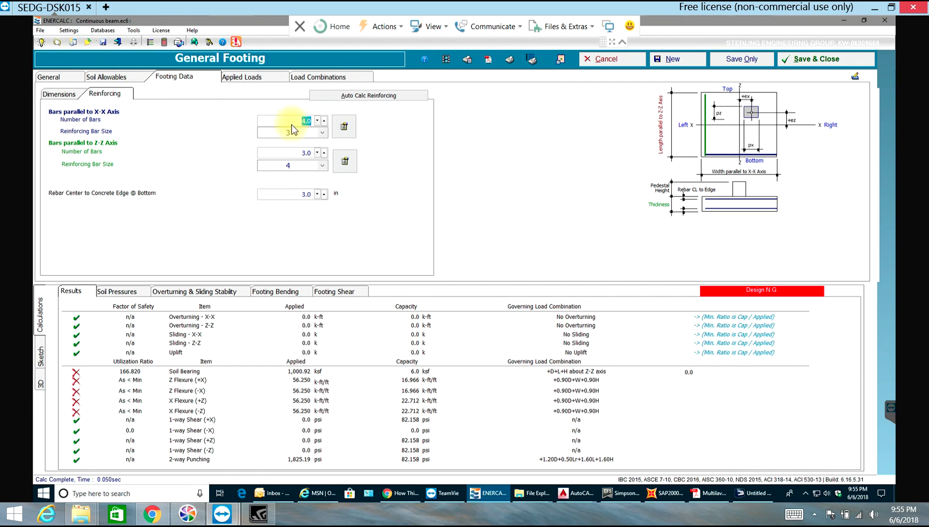
{"action": "left_click", "coordinate": [322, 133]}
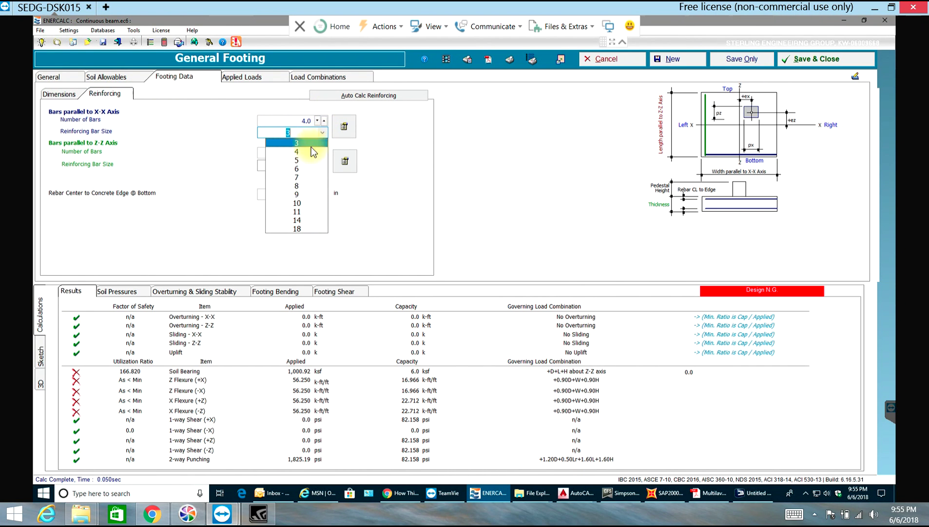
{"action": "left_click", "coordinate": [294, 195]}
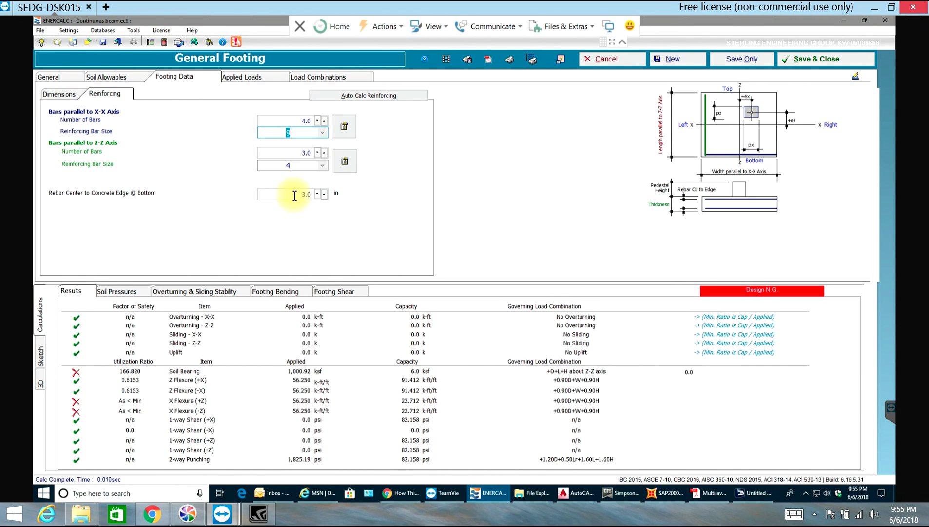
{"action": "left_click", "coordinate": [323, 165]}
{"action": "left_click", "coordinate": [297, 228]}
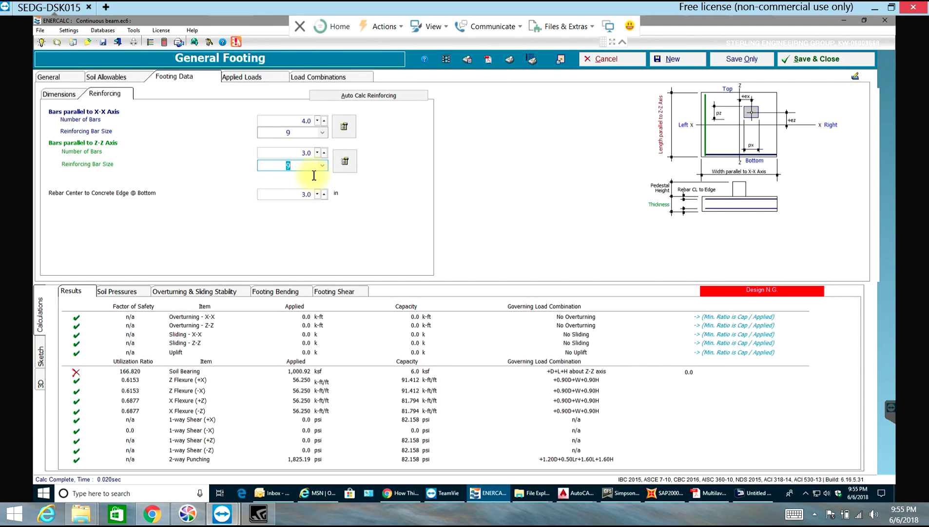
Step: Raise the number of bars to 10 in both X-X and Z-Z directions
{"action": "left_click", "coordinate": [324, 121]}
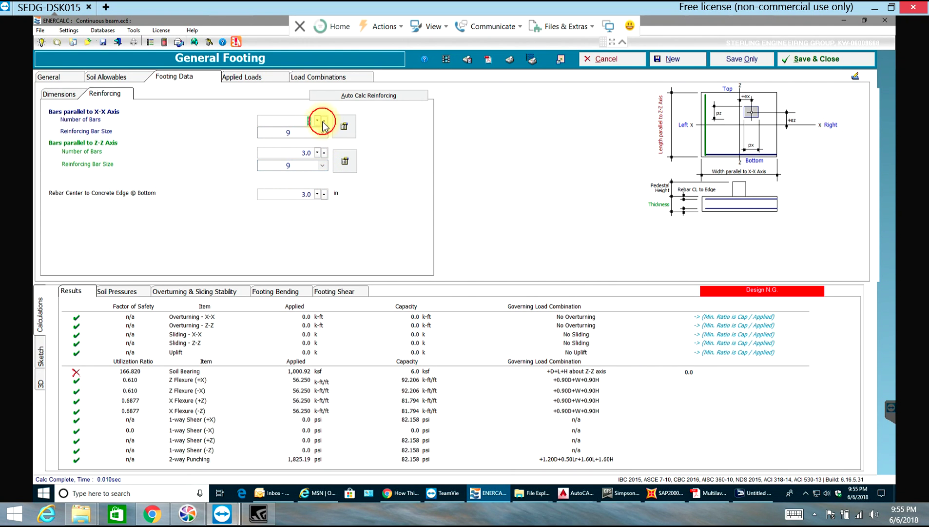
{"action": "left_click", "coordinate": [323, 121]}
{"action": "left_click", "coordinate": [323, 121]}
{"action": "left_click", "coordinate": [324, 121]}
{"action": "left_click", "coordinate": [324, 120]}
{"action": "left_click", "coordinate": [323, 121]}
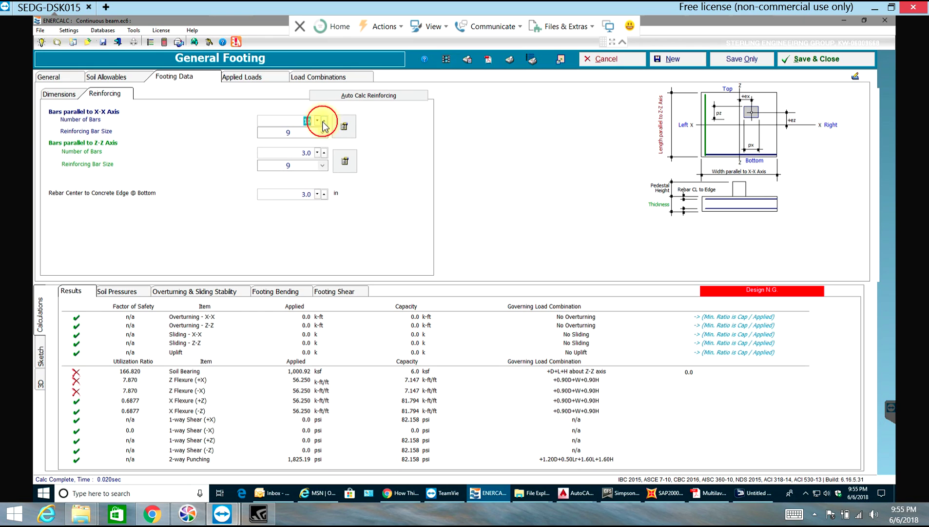
{"action": "left_click", "coordinate": [323, 153]}
{"action": "left_click", "coordinate": [324, 153]}
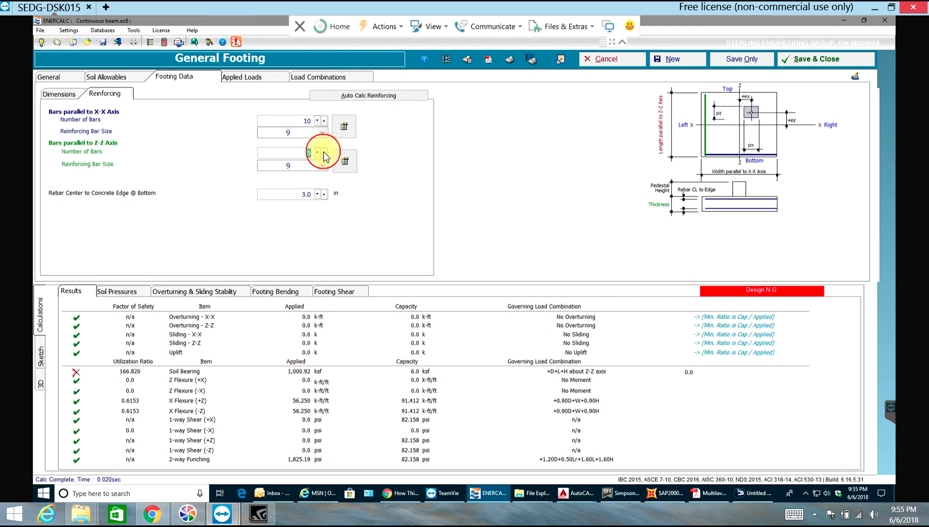
{"action": "left_click", "coordinate": [323, 154]}
{"action": "left_click", "coordinate": [323, 153]}
{"action": "left_click", "coordinate": [324, 153]}
{"action": "left_click", "coordinate": [324, 153]}
{"action": "left_click", "coordinate": [324, 153]}
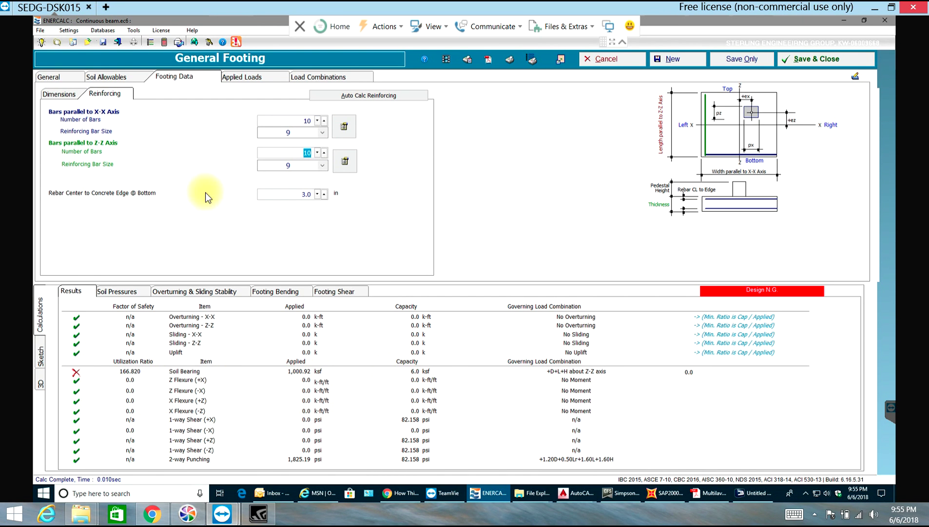
Step: Enter 5 ft for the footing width and length
{"action": "left_click", "coordinate": [69, 93]}
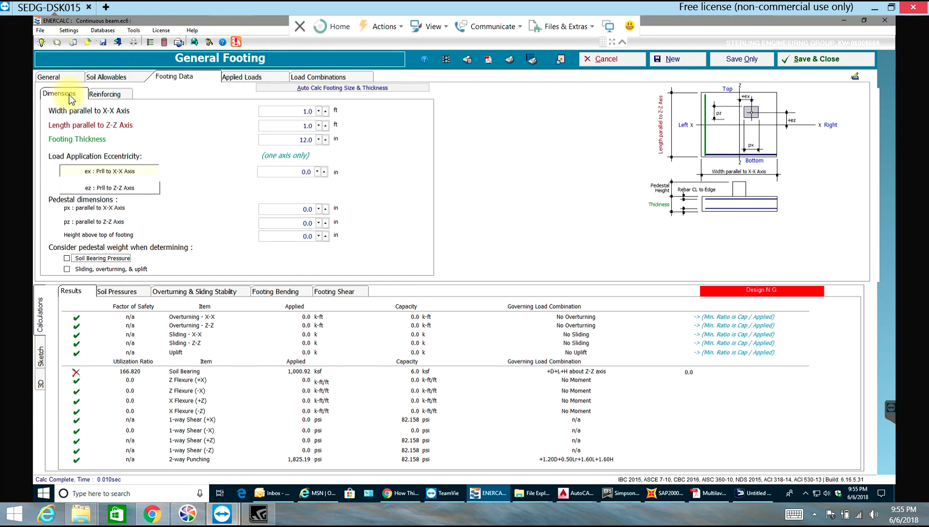
{"action": "left_click", "coordinate": [307, 111]}
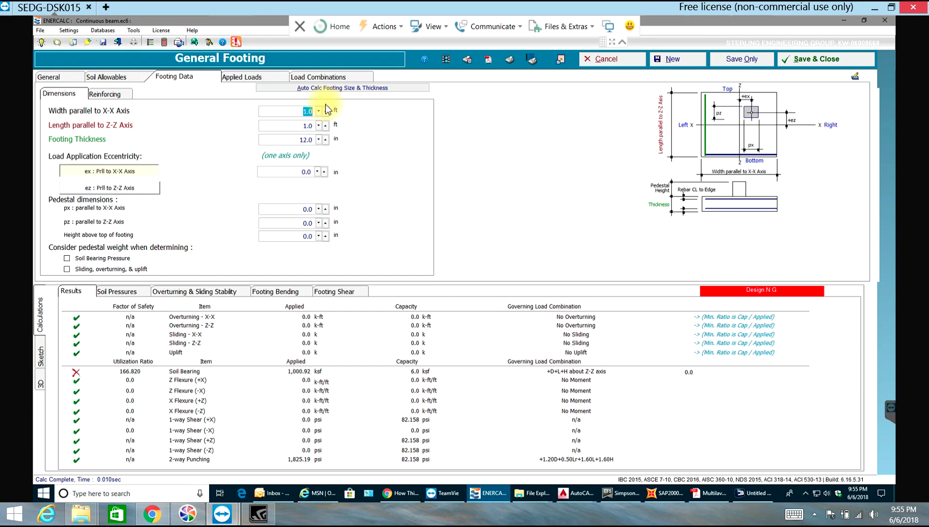
{"action": "type", "text": "5"}
{"action": "key", "text": "Tab"}
{"action": "type", "text": "5"}
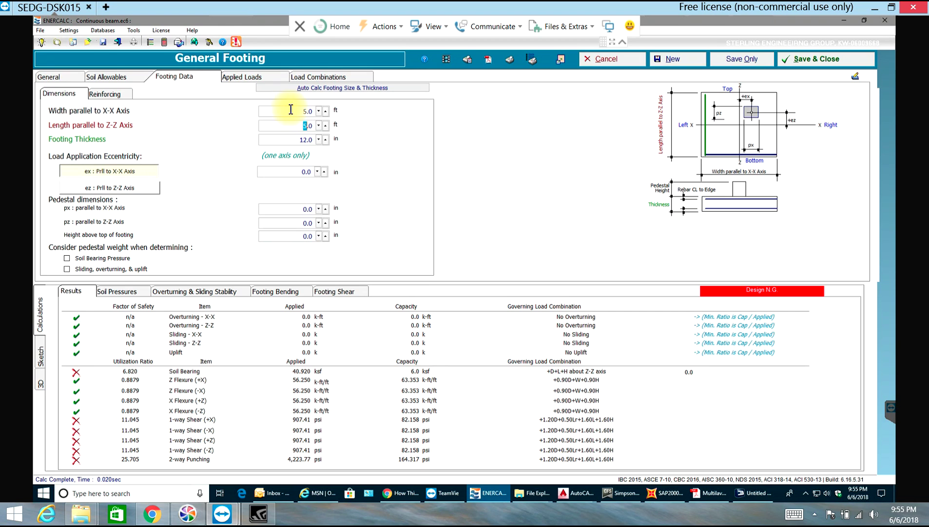
Step: Change the footing to 24 in thick, 10 ft wide and 10 ft long
{"action": "left_click", "coordinate": [305, 140]}
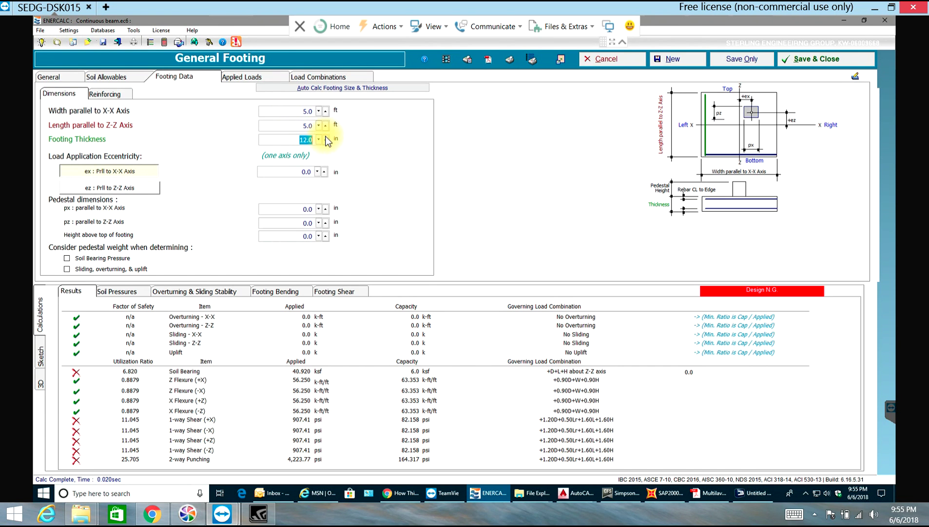
{"action": "type", "text": "24"}
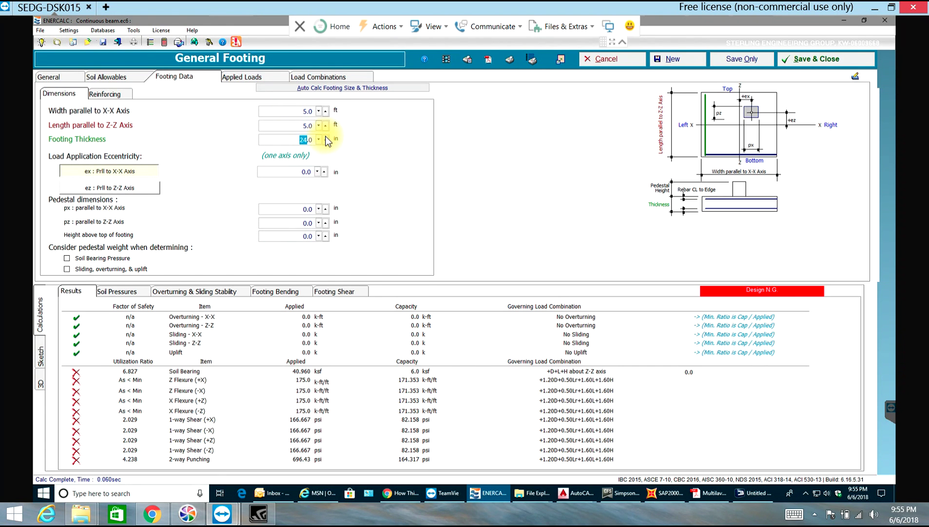
{"action": "left_click", "coordinate": [306, 111]}
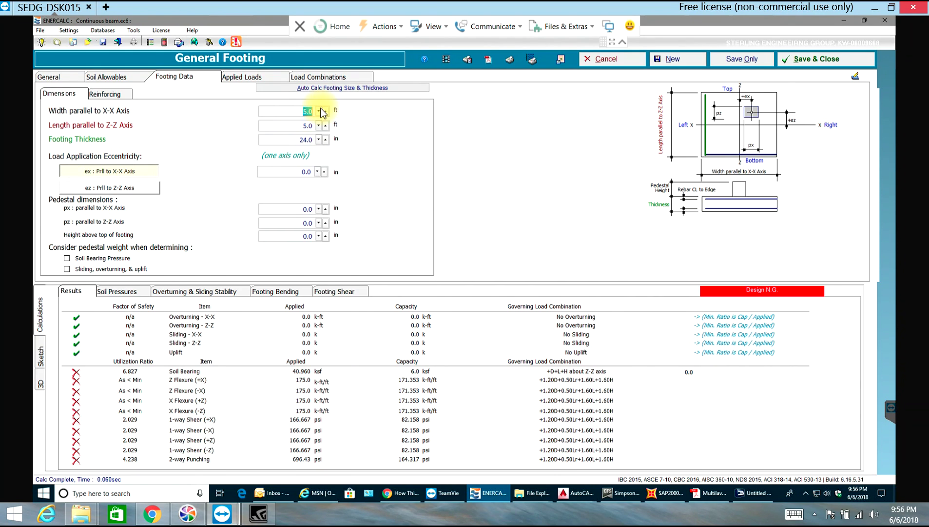
{"action": "type", "text": "10"}
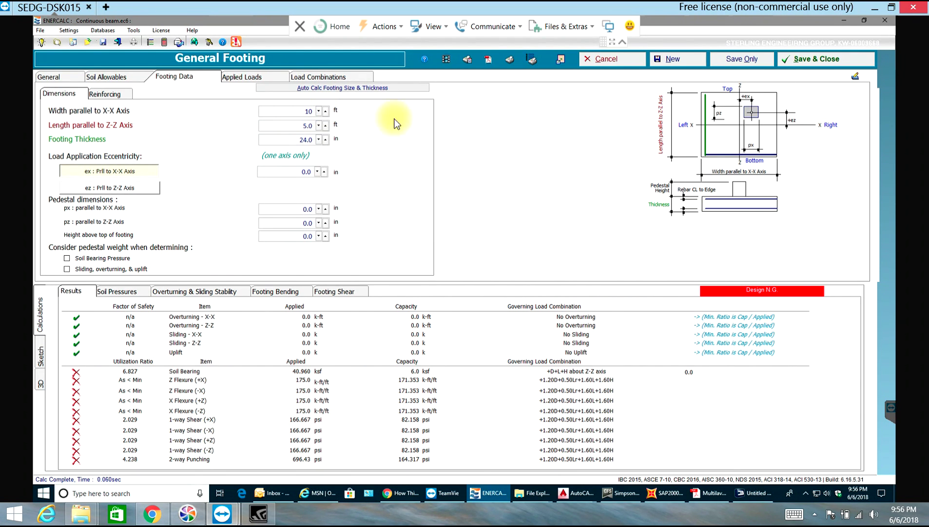
{"action": "left_click", "coordinate": [319, 126]}
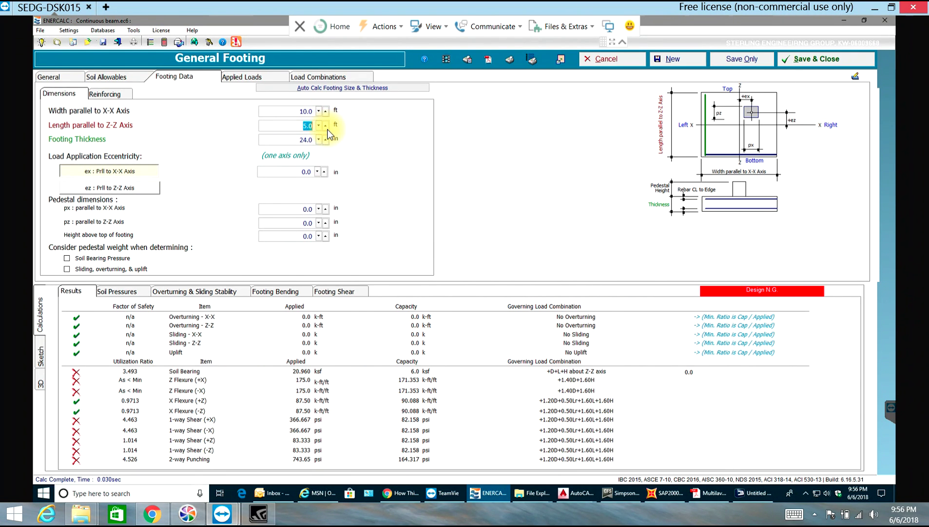
{"action": "type", "text": "10."}
{"action": "key", "text": "Return"}
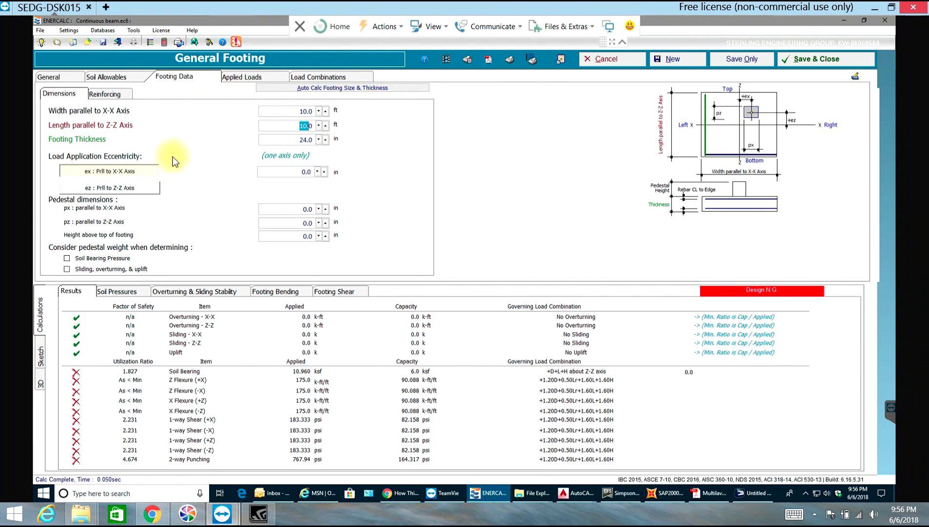
{"action": "left_click", "coordinate": [126, 95]}
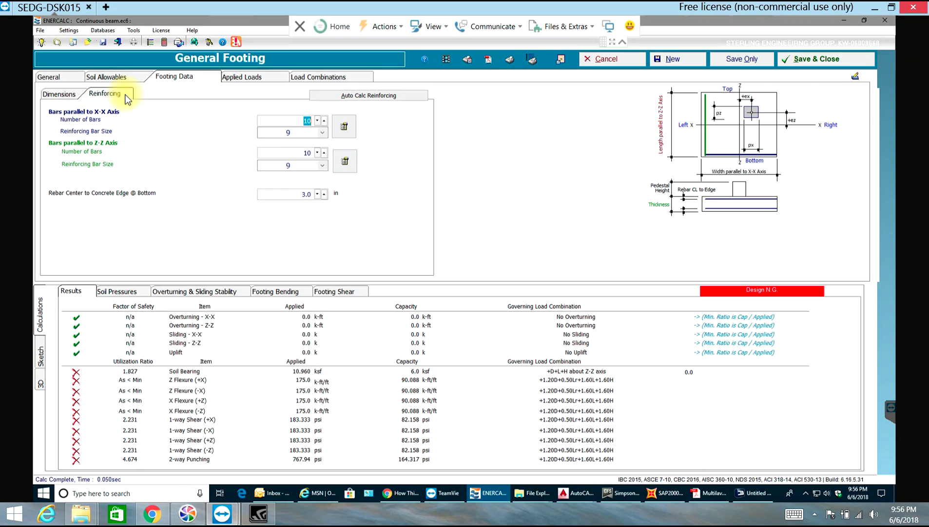
Step: Enter pedestal dimensions px 36 in and pz 36 in, then run Auto Calc Reinforcing
{"action": "left_click", "coordinate": [238, 79]}
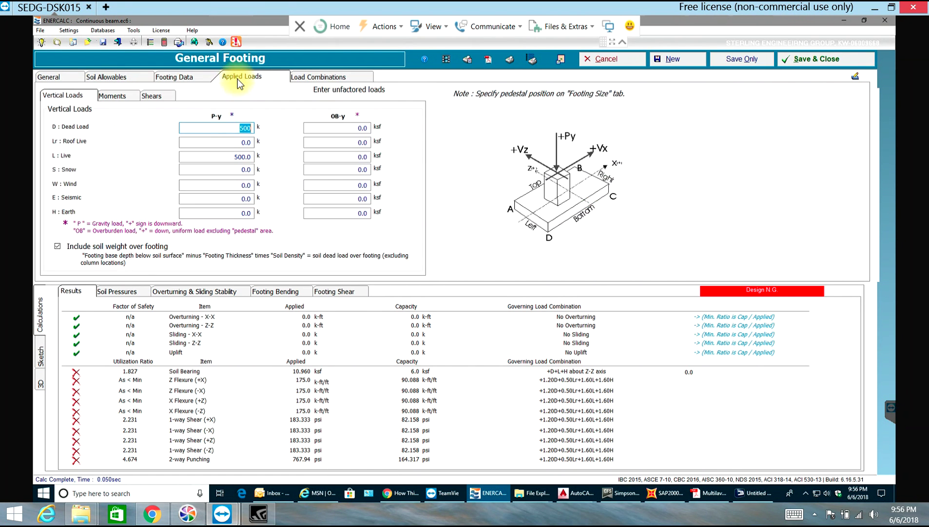
{"action": "left_click", "coordinate": [166, 78]}
{"action": "left_click", "coordinate": [73, 97]}
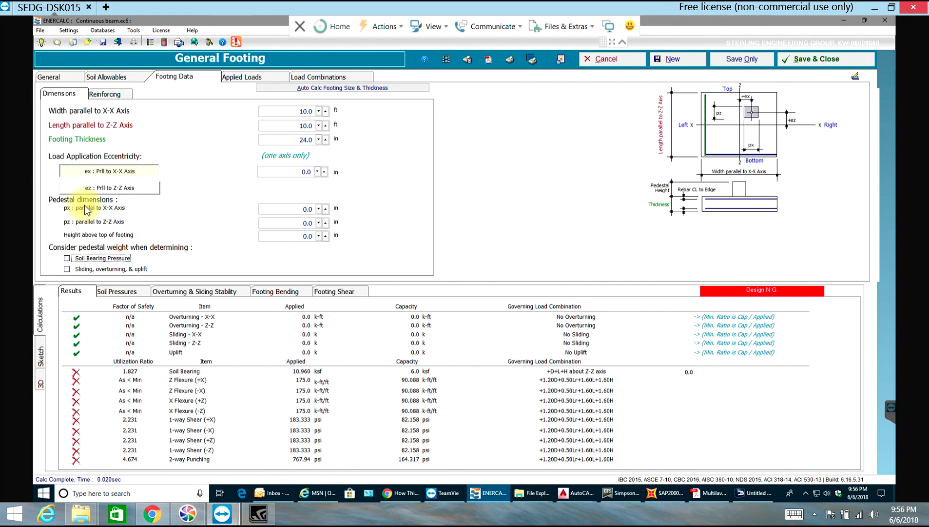
{"action": "double_click", "coordinate": [306, 209]}
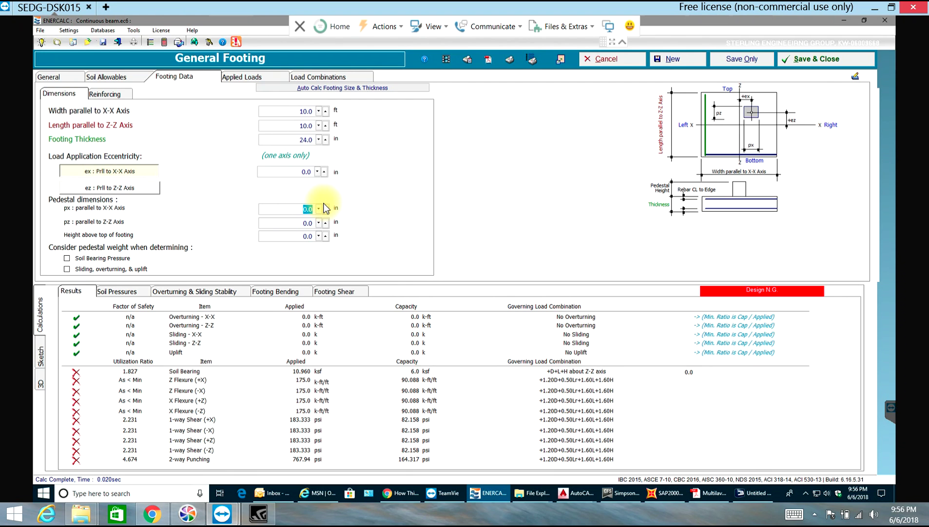
{"action": "type", "text": "36"}
{"action": "key", "text": "Tab"}
{"action": "type", "text": "36"}
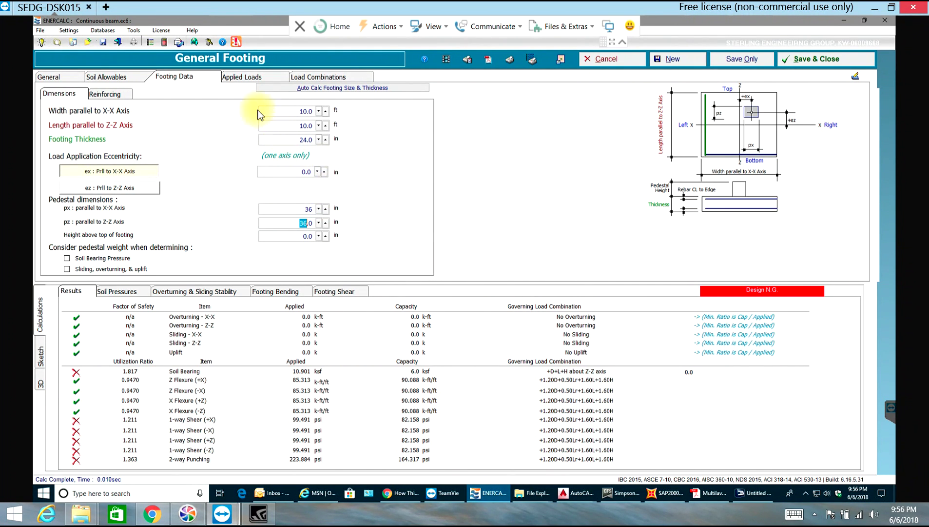
{"action": "left_click", "coordinate": [105, 94]}
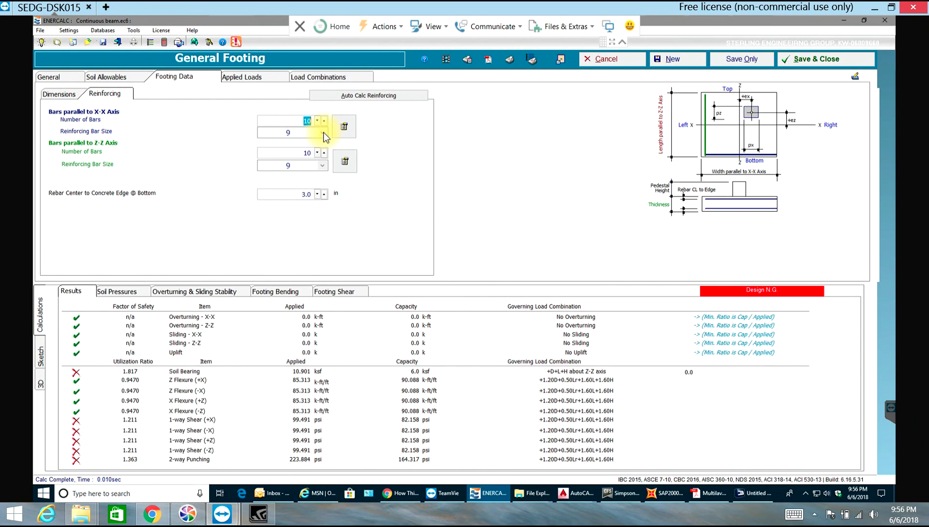
{"action": "left_click", "coordinate": [375, 96]}
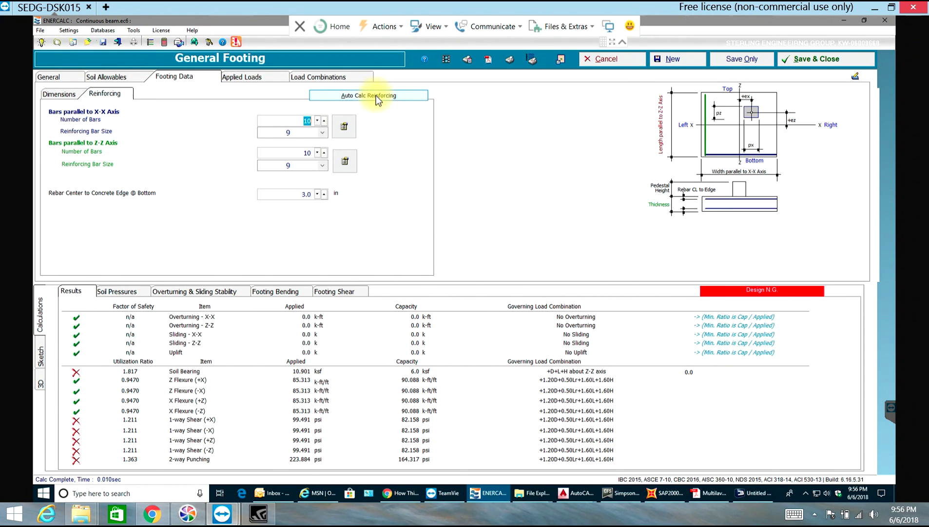
Step: Auto-size the footing as rectangular, giving 14.25 ft by 14.25 ft, 32 in thick
{"action": "left_click", "coordinate": [56, 99]}
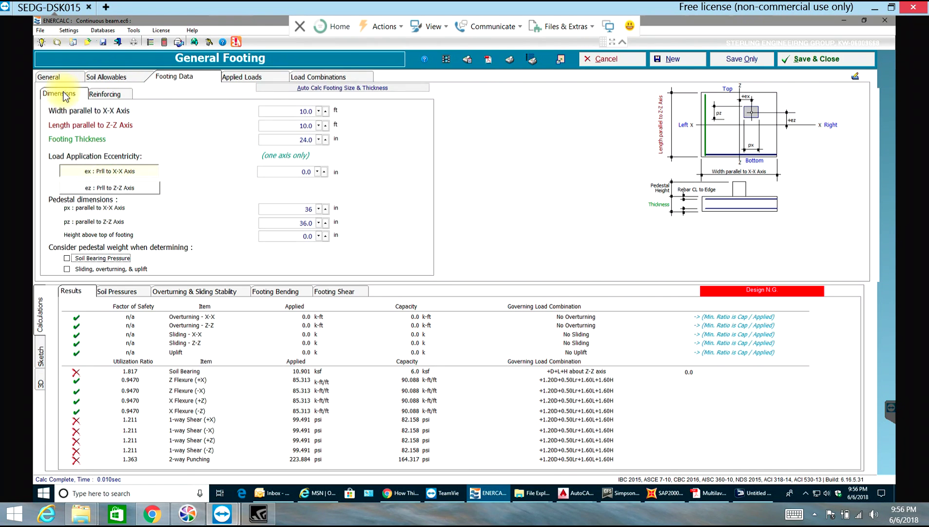
{"action": "left_click", "coordinate": [341, 90]}
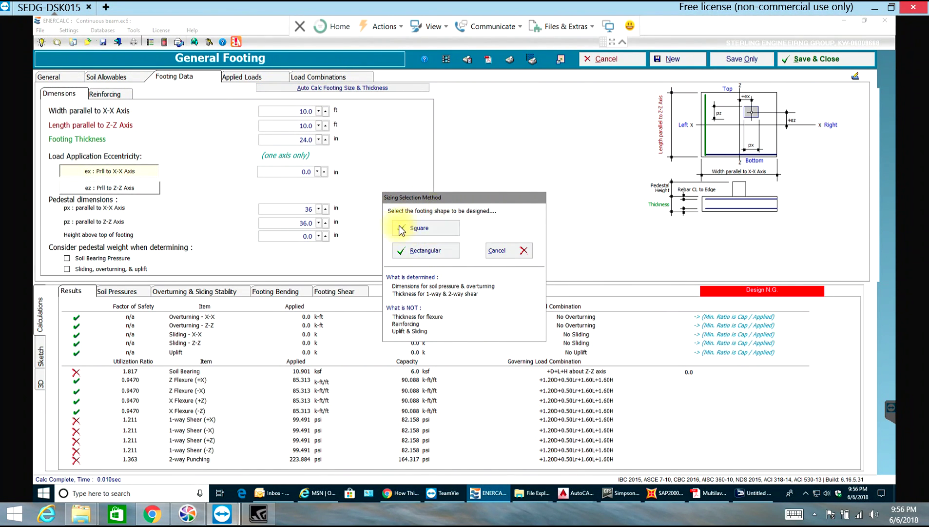
{"action": "left_click", "coordinate": [431, 251]}
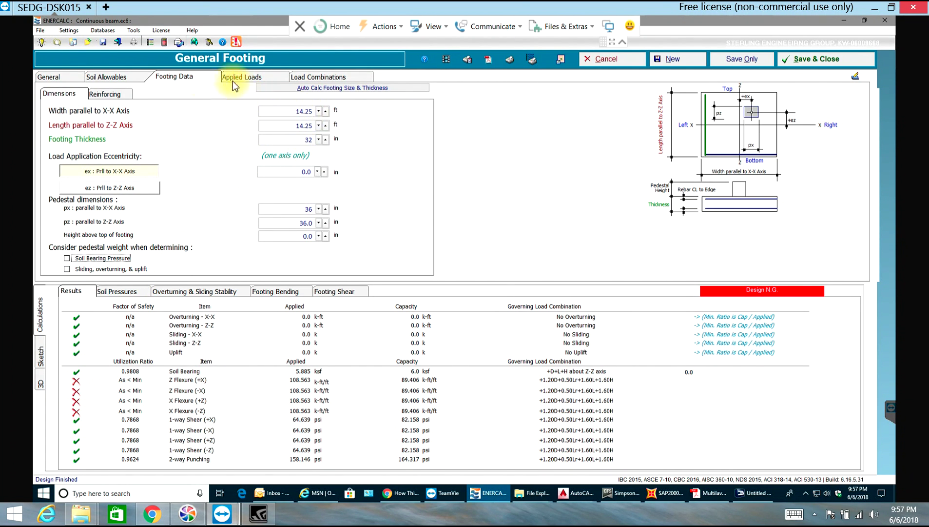
Step: Raise the #9 bar count to 14 in both X-X and Z-Z directions
{"action": "left_click", "coordinate": [100, 94]}
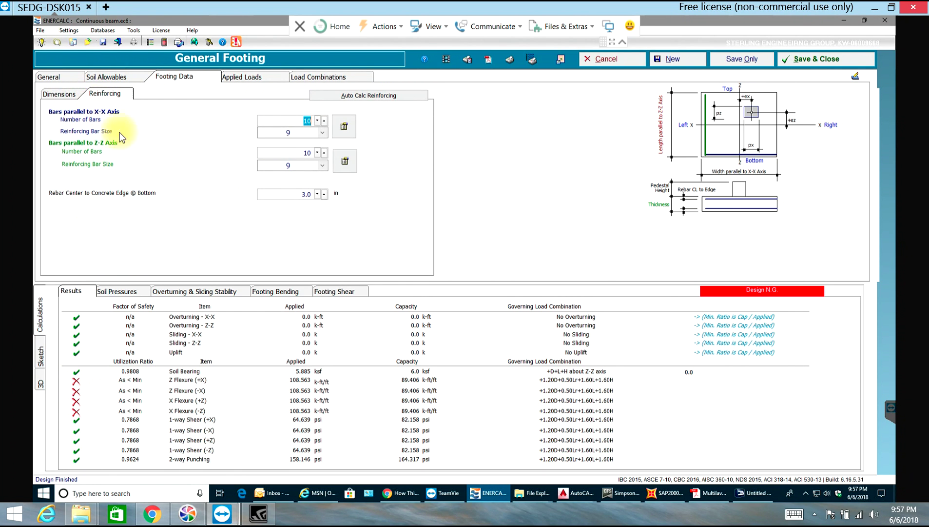
{"action": "left_click", "coordinate": [299, 123]}
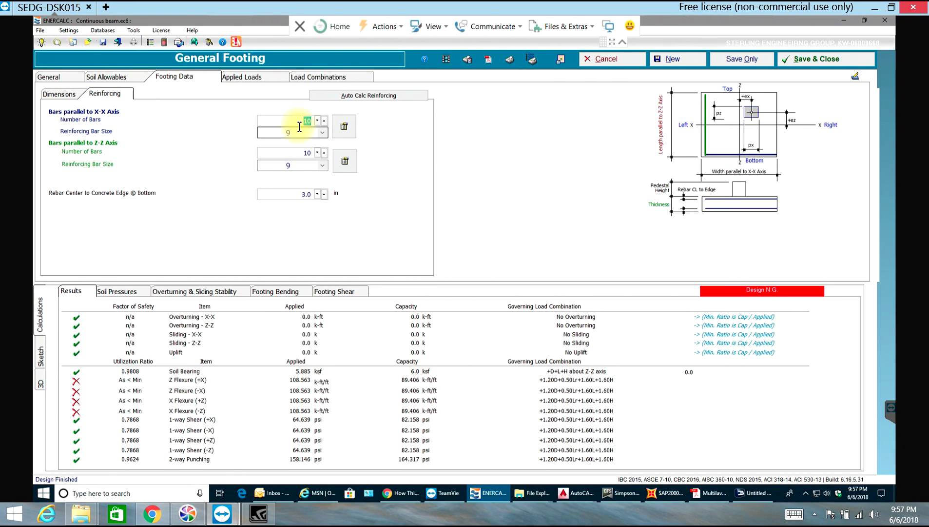
{"action": "left_click", "coordinate": [324, 121]}
{"action": "left_click", "coordinate": [324, 122]}
{"action": "left_click", "coordinate": [325, 121]}
{"action": "left_click", "coordinate": [325, 121]}
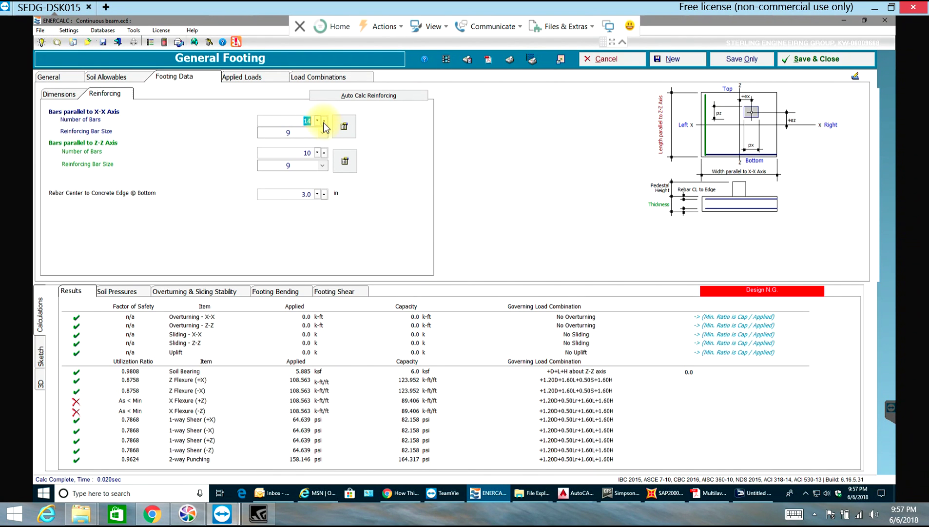
{"action": "left_click", "coordinate": [325, 153]}
{"action": "left_click", "coordinate": [324, 153]}
{"action": "left_click", "coordinate": [325, 153]}
{"action": "left_click", "coordinate": [324, 152]}
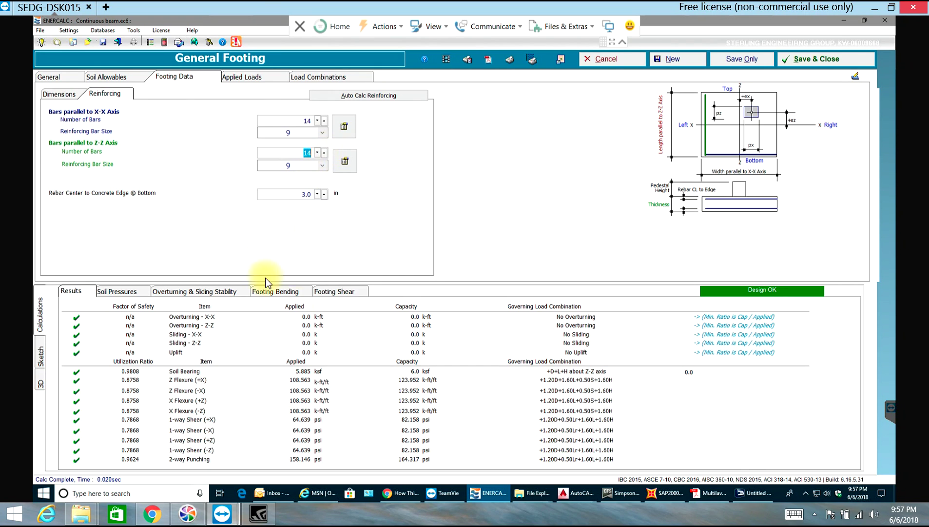
{"action": "left_click", "coordinate": [302, 194]}
Step: Review soil pressure, overturning, bending and shear results, then view the footing plan and section sketches
{"action": "left_click", "coordinate": [116, 293]}
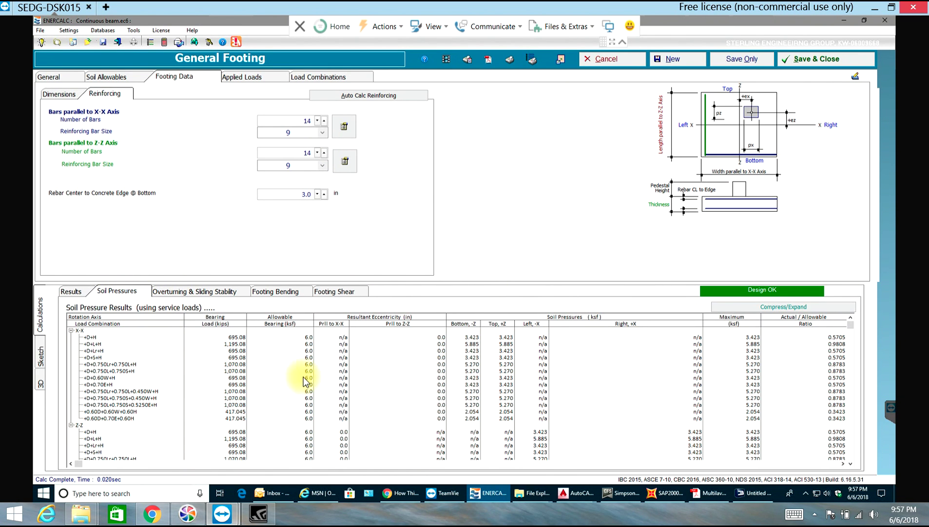
{"action": "scroll", "coordinate": [538, 365], "scroll_direction": "down", "scroll_amount": 3}
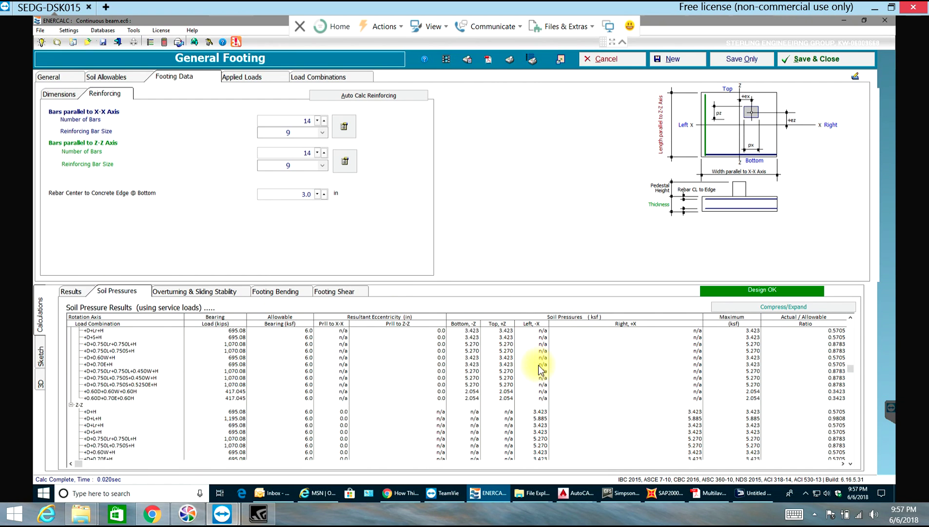
{"action": "scroll", "coordinate": [403, 361], "scroll_direction": "up", "scroll_amount": 3}
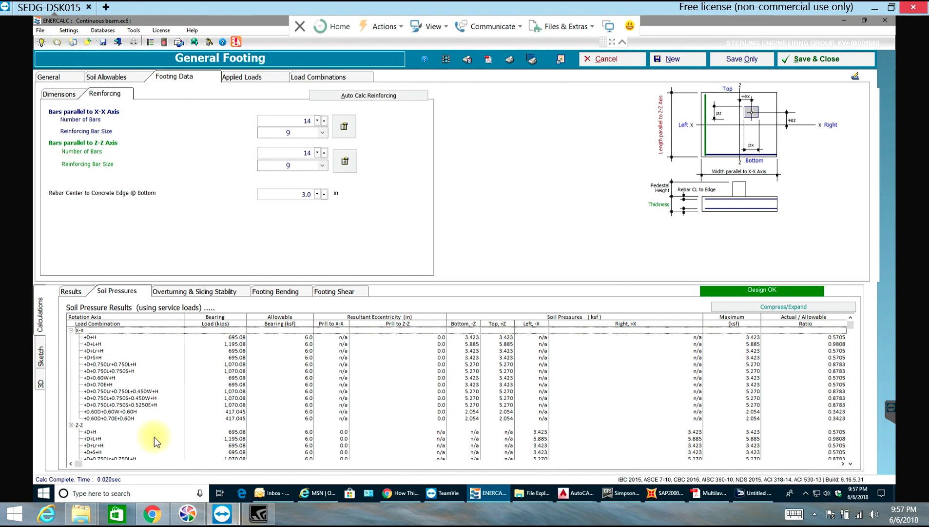
{"action": "left_click", "coordinate": [211, 293]}
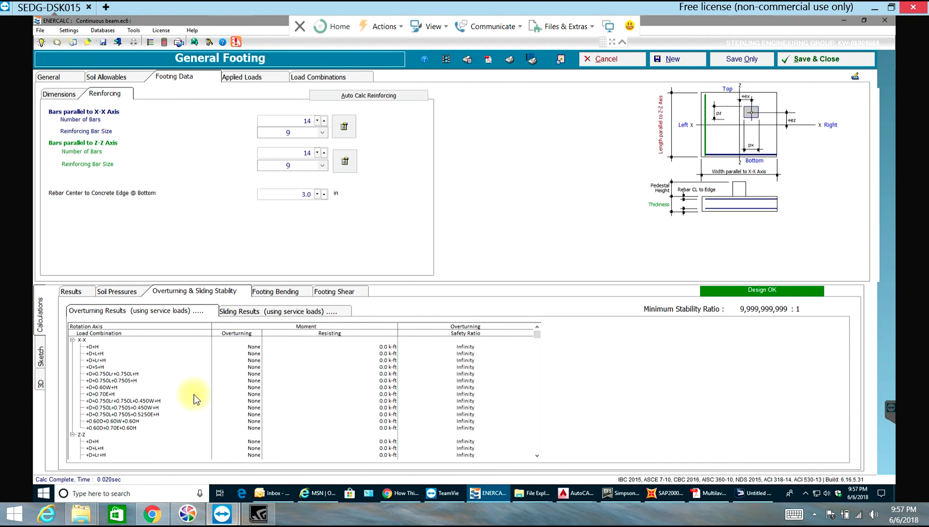
{"action": "left_click", "coordinate": [287, 294]}
{"action": "left_click", "coordinate": [335, 291]}
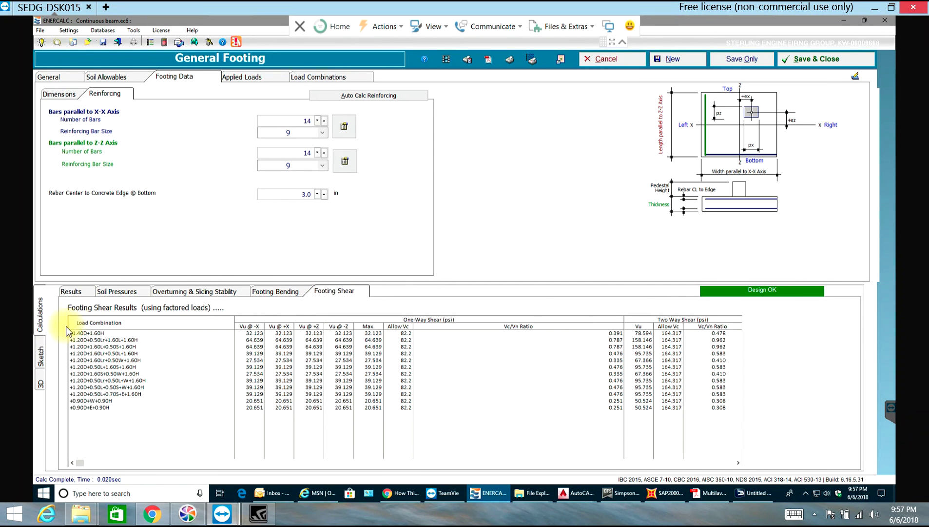
{"action": "left_click", "coordinate": [42, 348]}
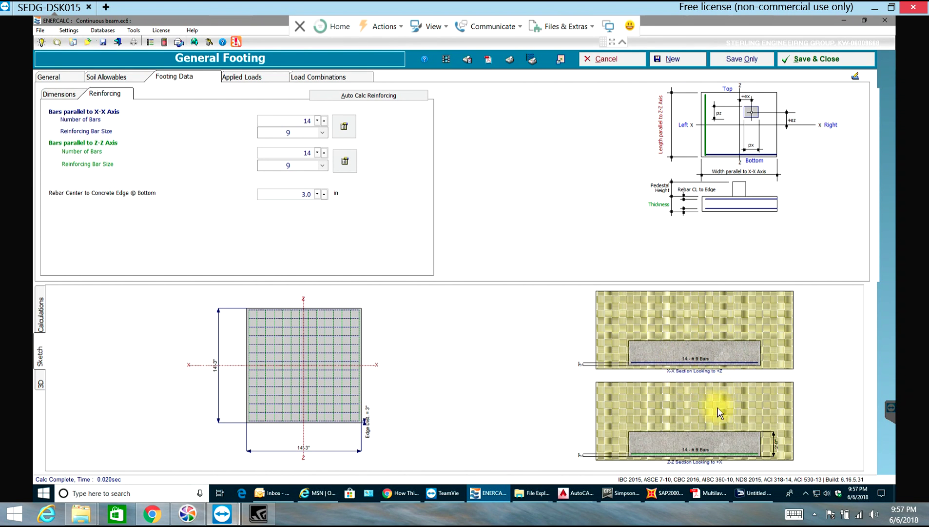
Step: Review the applied loads: vertical loads (500 dead load), moments and shears
{"action": "left_click", "coordinate": [251, 78]}
{"action": "left_click", "coordinate": [242, 128]}
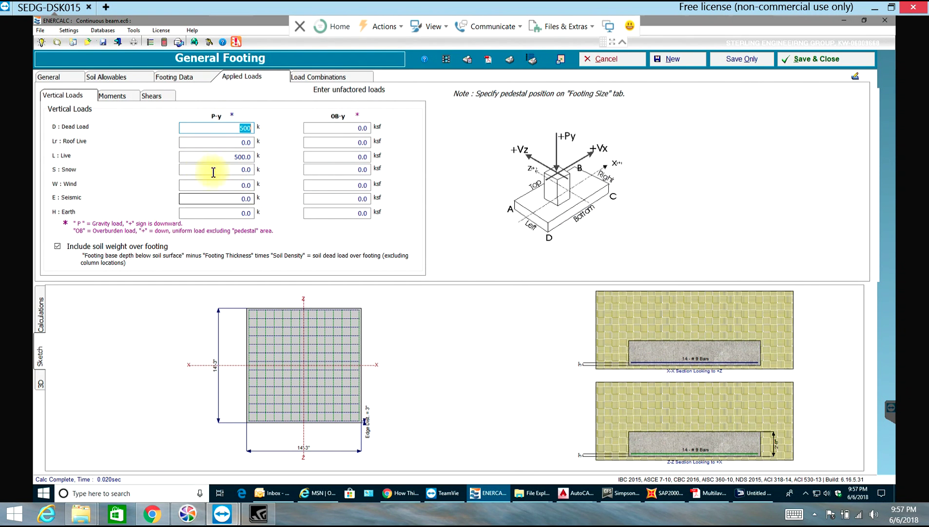
{"action": "left_click", "coordinate": [103, 94]}
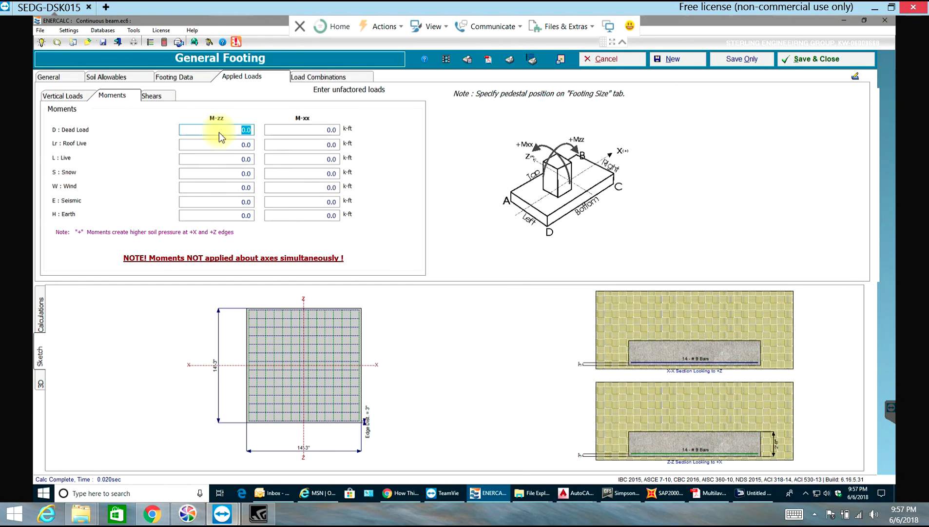
{"action": "left_click", "coordinate": [155, 96]}
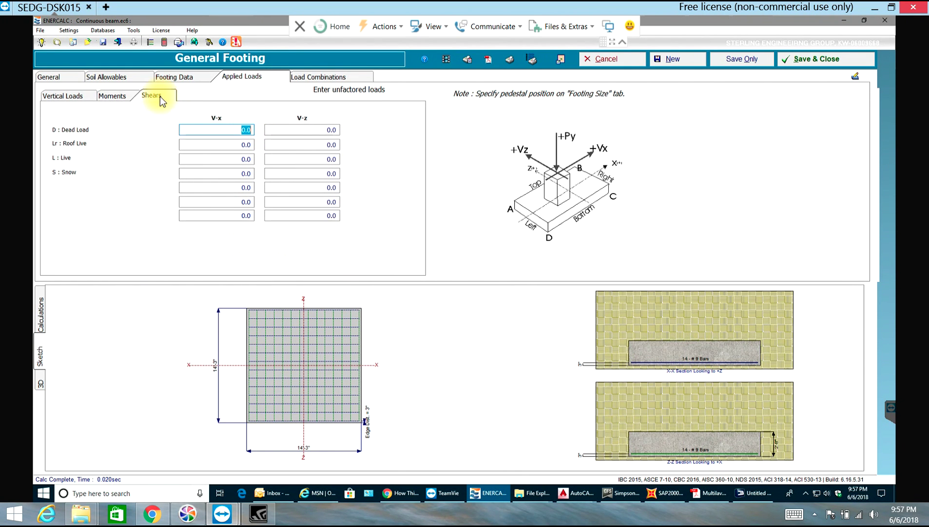
{"action": "left_click", "coordinate": [66, 97]}
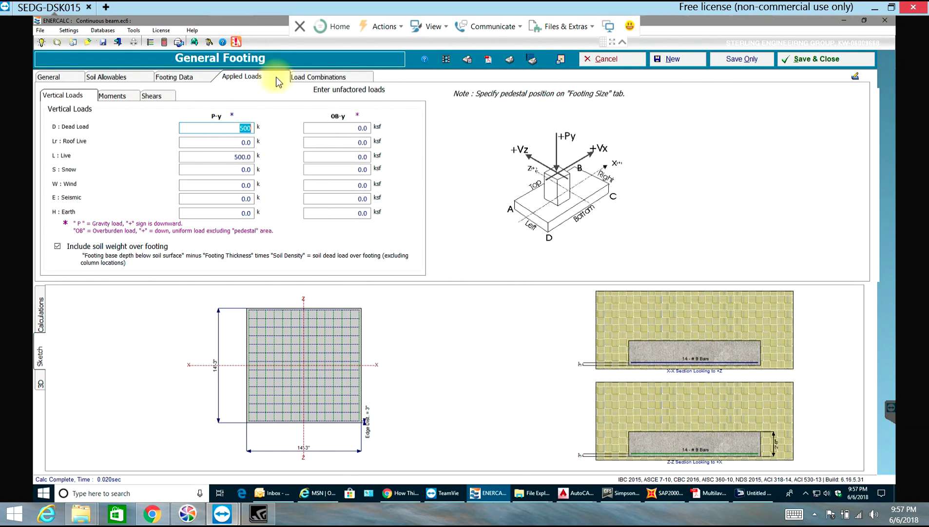
Step: Scan the IBC 2015 load combinations, ending on soil allowables (6.0 ksf bearing, 110 pcf)
{"action": "left_click", "coordinate": [312, 78]}
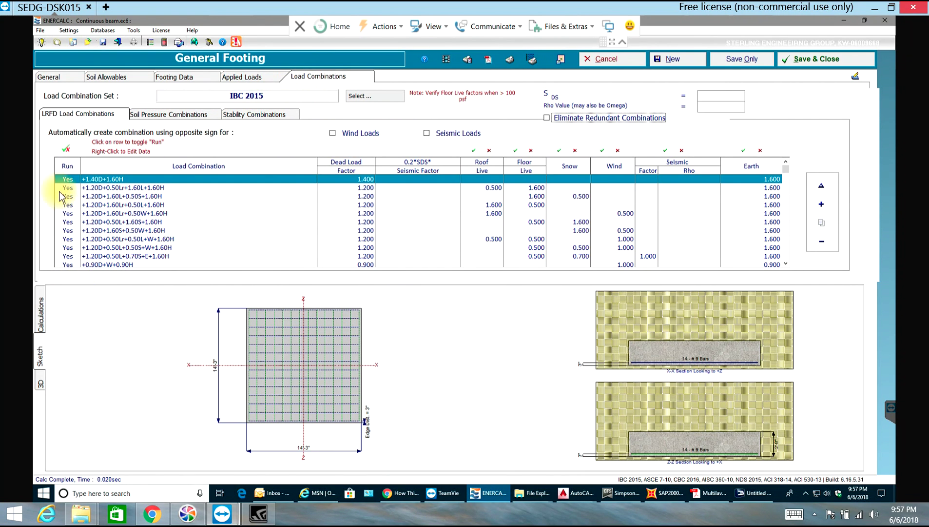
{"action": "scroll", "coordinate": [62, 234], "scroll_direction": "down", "scroll_amount": 1}
{"action": "scroll", "coordinate": [62, 239], "scroll_direction": "up", "scroll_amount": 1}
{"action": "scroll", "coordinate": [70, 195], "scroll_direction": "down", "scroll_amount": 1}
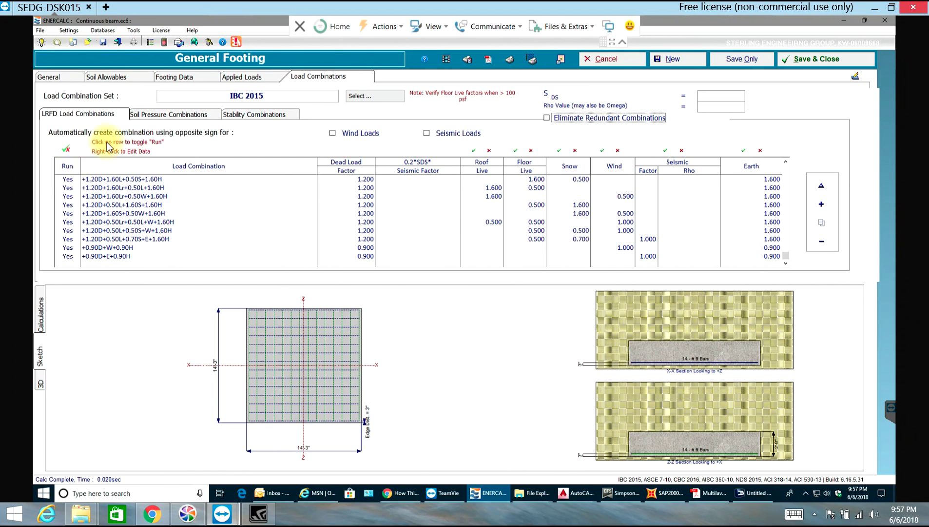
{"action": "left_click", "coordinate": [112, 78]}
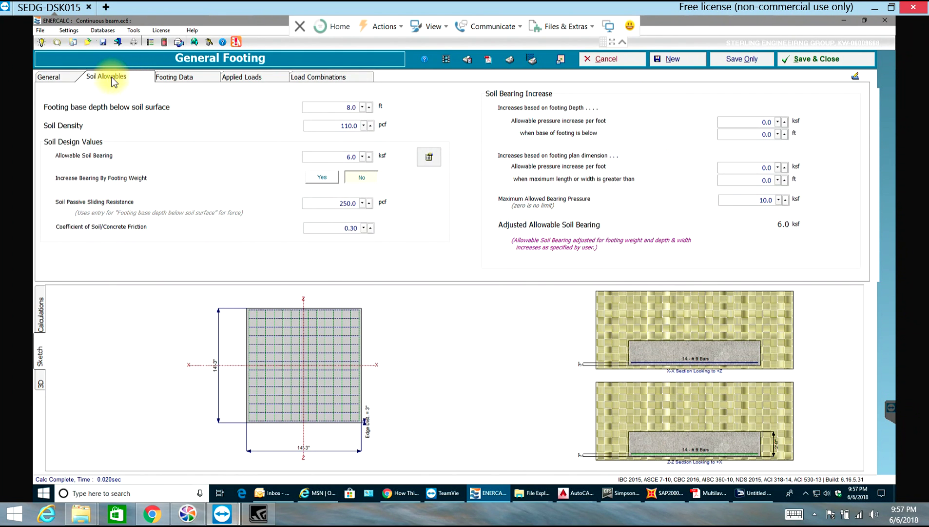
Step: In the General settings, turn off the sliding checks and show the overall results summary
{"action": "left_click", "coordinate": [54, 78]}
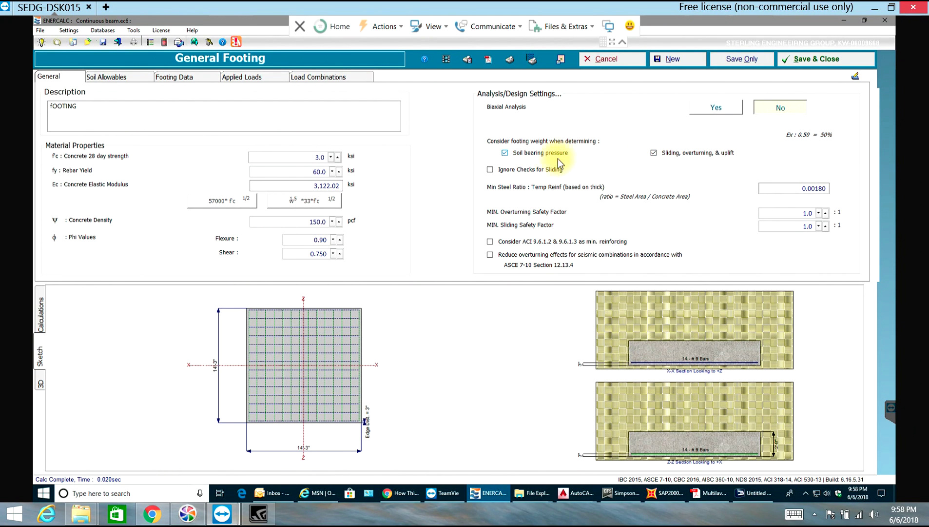
{"action": "left_click", "coordinate": [490, 169]}
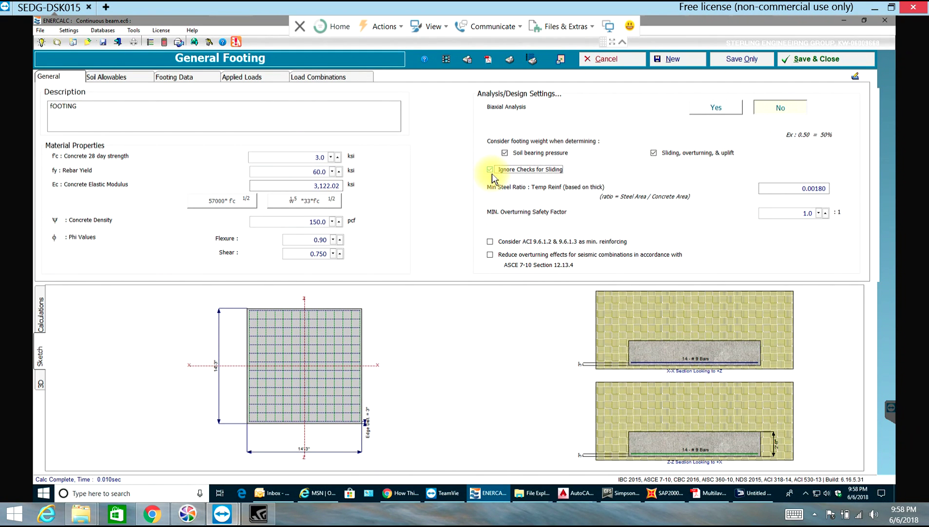
{"action": "left_click", "coordinate": [41, 312]}
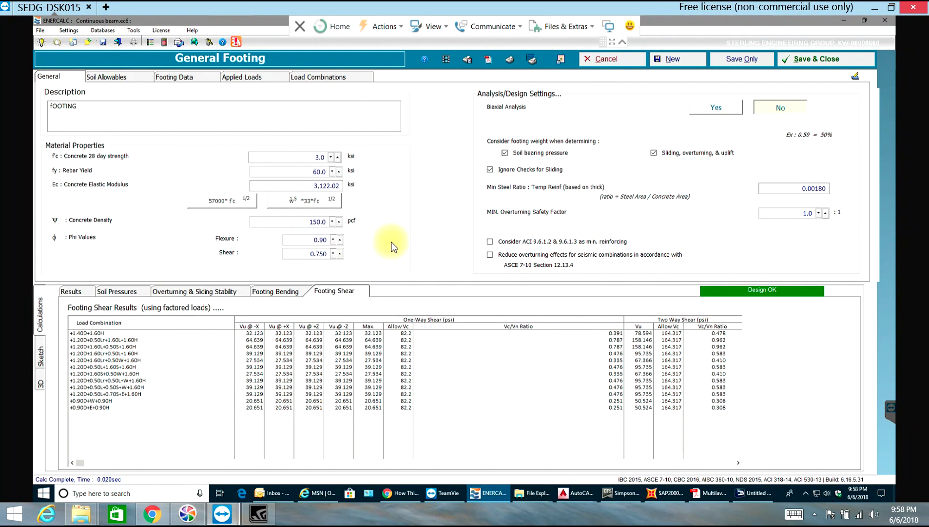
{"action": "left_click", "coordinate": [86, 290]}
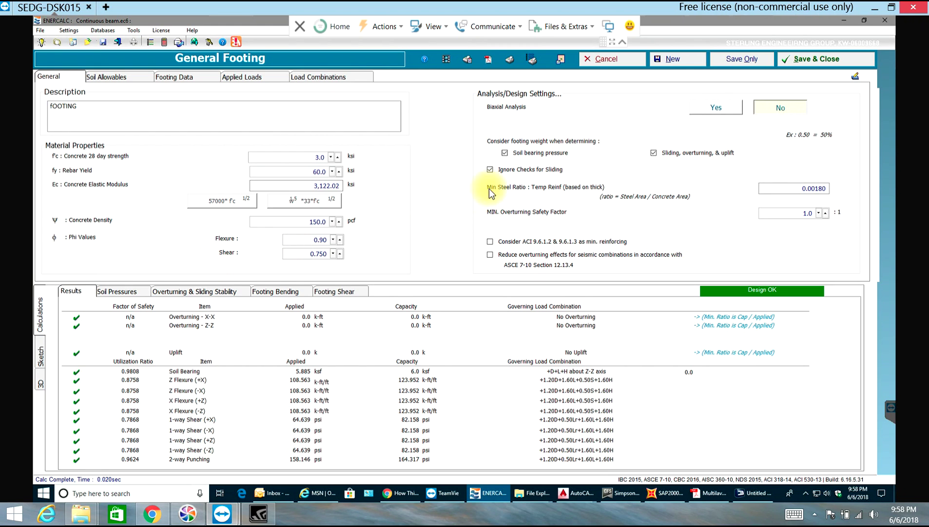
Step: Turn the sliding checks back on and require ACI 9.6.1.2 & 9.6.1.3 minimum reinforcing
{"action": "left_click", "coordinate": [490, 170]}
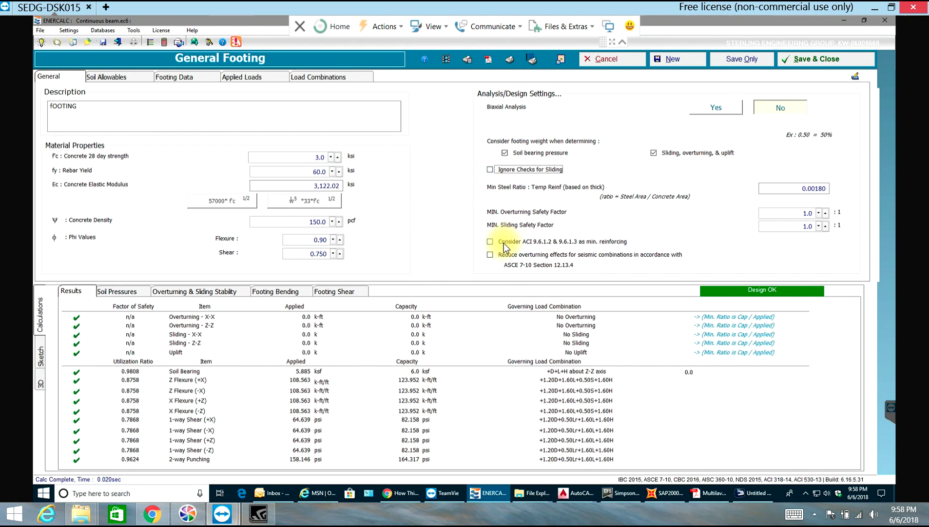
{"action": "mouse_move", "coordinate": [496, 245]}
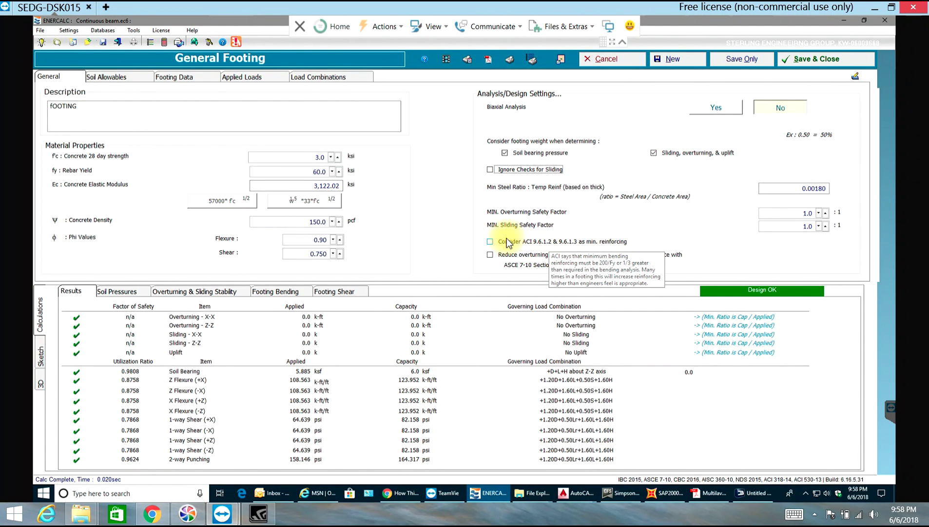
{"action": "left_click", "coordinate": [491, 241]}
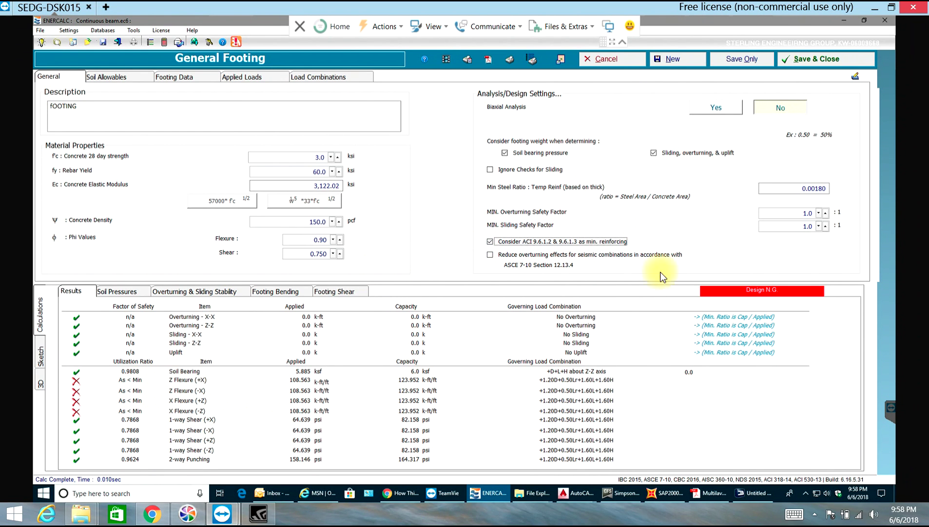
Step: Drop the ACI minimum reinforcing and seismic overturning reduction, then return to the 14 #9 reinforcing inputs
{"action": "left_click", "coordinate": [490, 241]}
{"action": "left_click", "coordinate": [510, 256]}
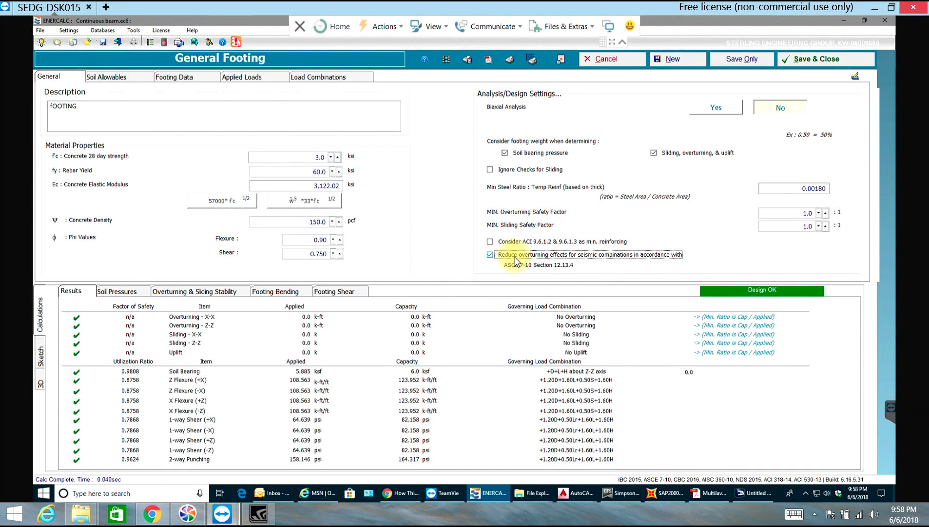
{"action": "left_click", "coordinate": [515, 257]}
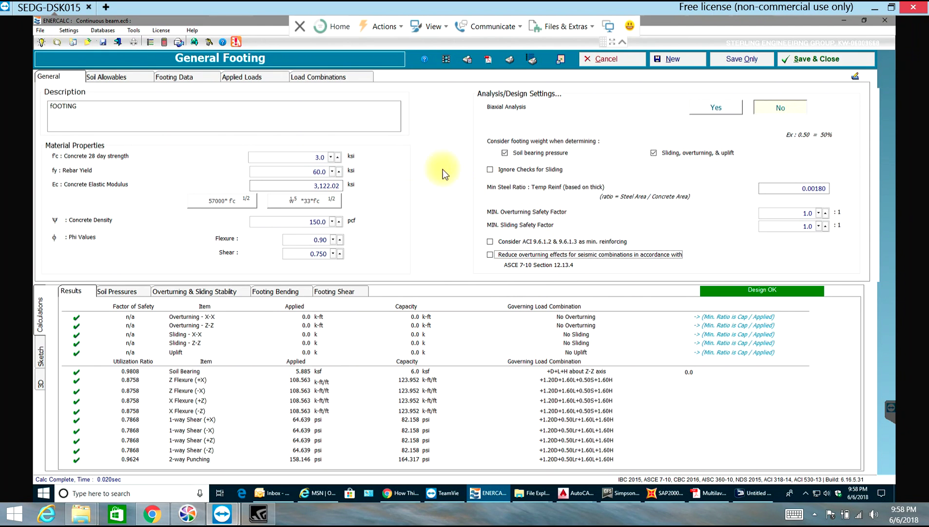
{"action": "left_click", "coordinate": [122, 76]}
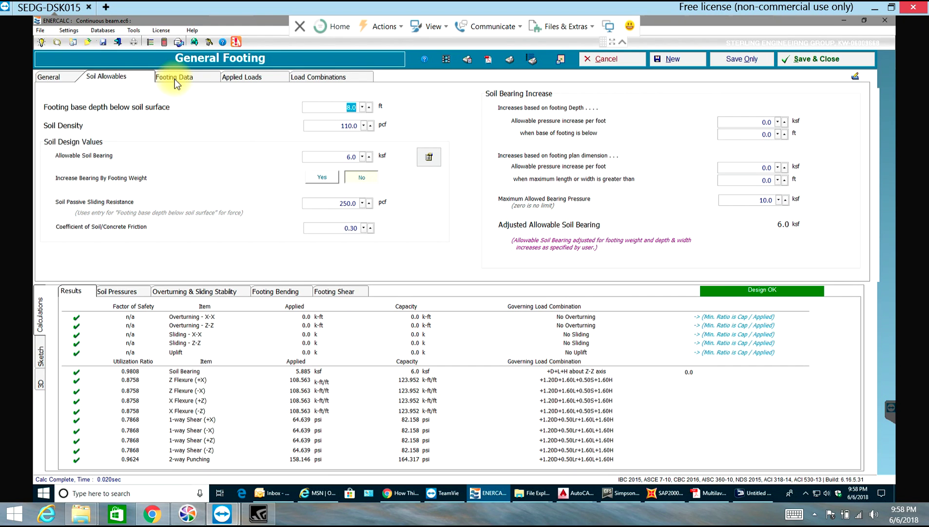
{"action": "left_click", "coordinate": [191, 78]}
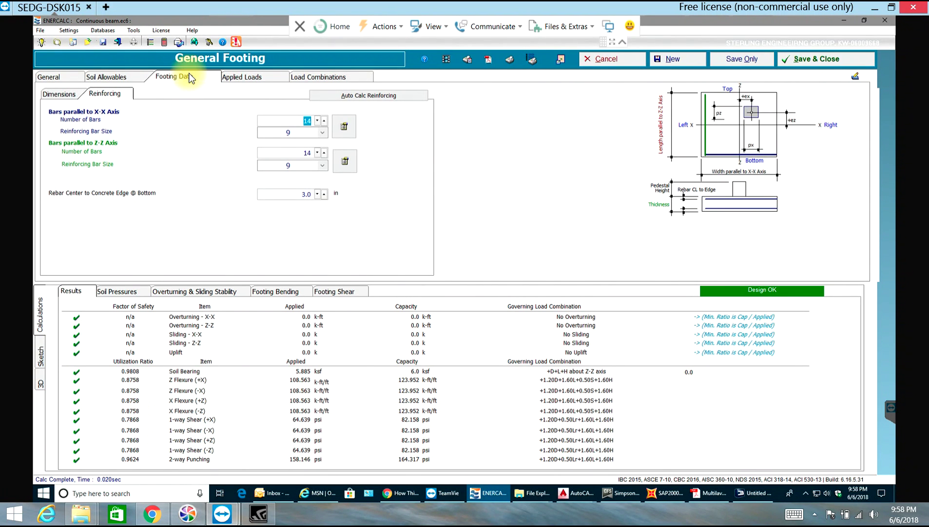